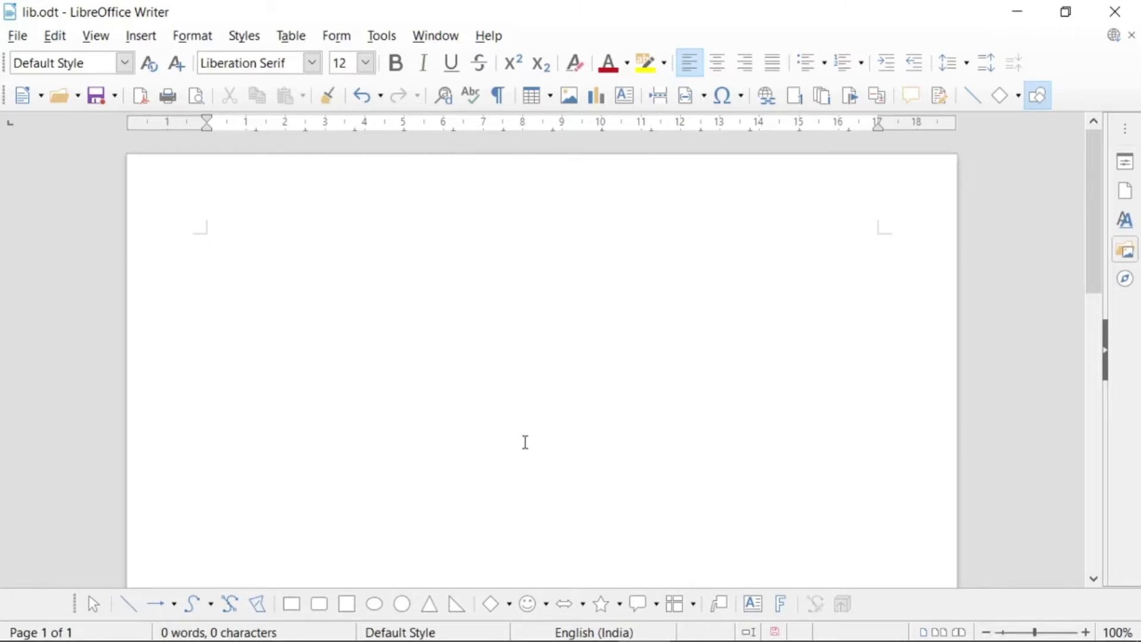
Step: Start the Letter wizard from the File menu and close it without creating a letter
{"action": "left_click", "coordinate": [14, 42]}
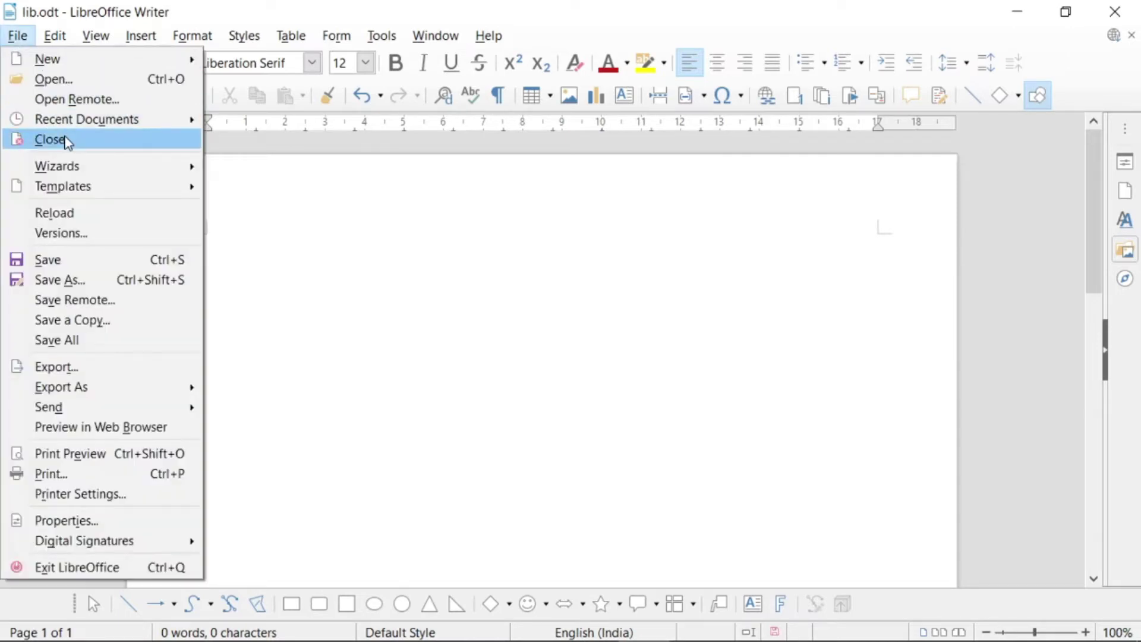
{"action": "mouse_move", "coordinate": [57, 166]}
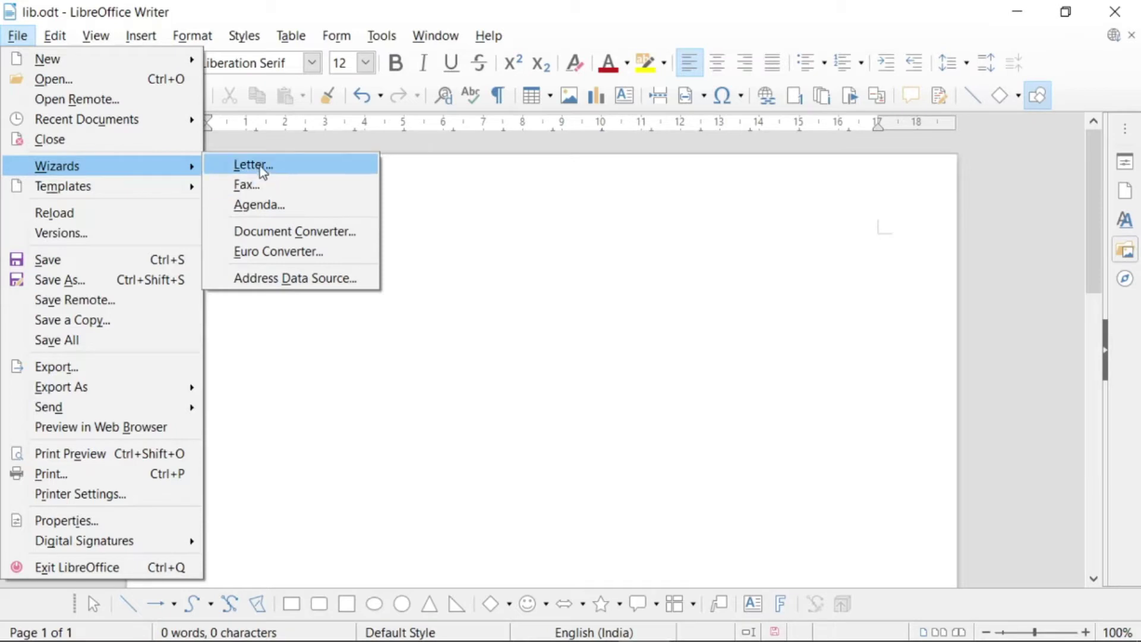
{"action": "left_click", "coordinate": [291, 172]}
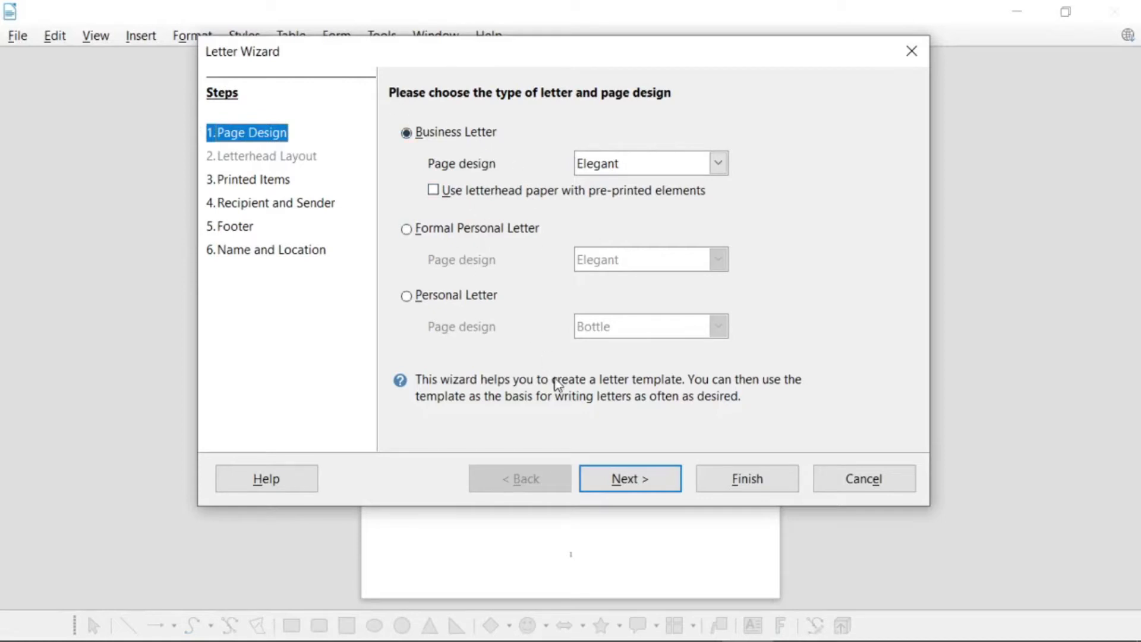
{"action": "left_click", "coordinate": [913, 52]}
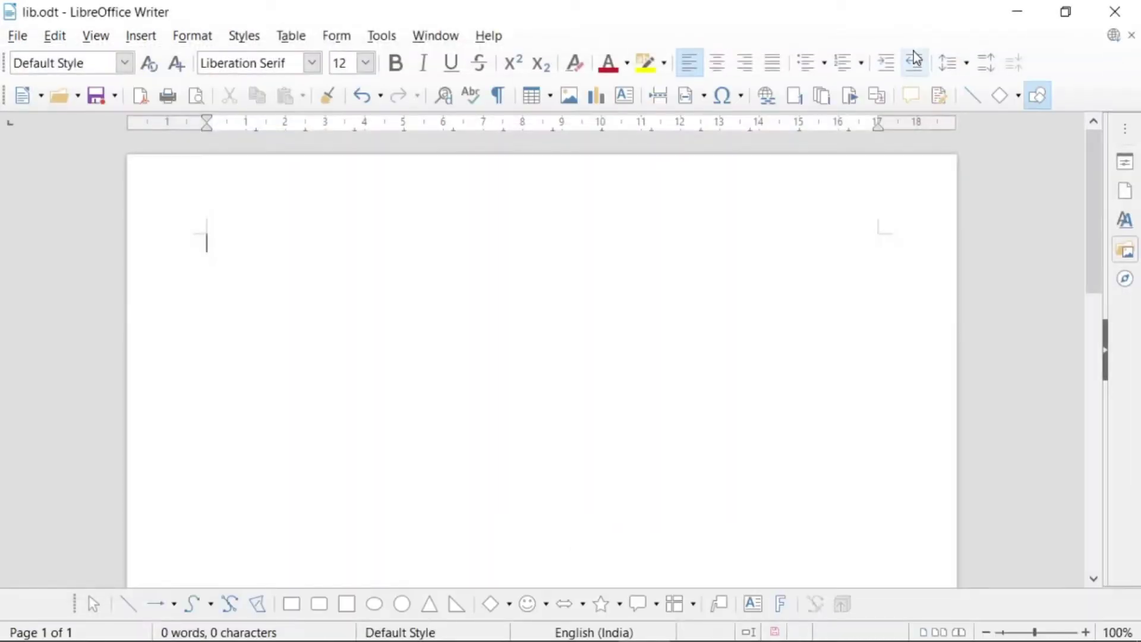
Step: Try reloading lib.odt but decline the 'Cancel all changes?' prompt, keeping the document
{"action": "left_click", "coordinate": [17, 36]}
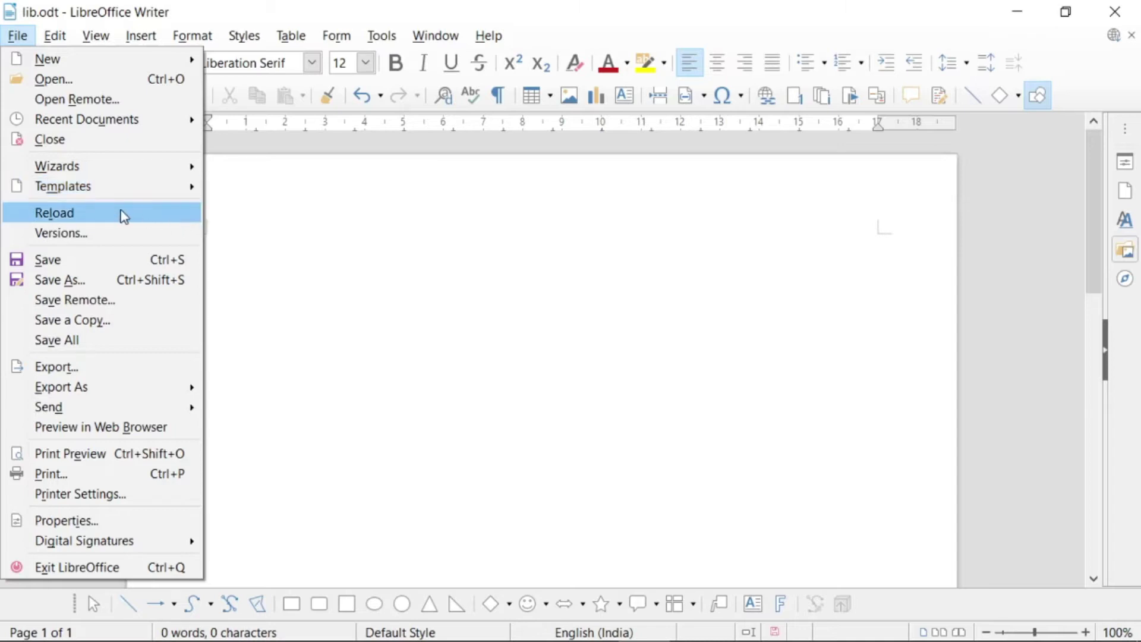
{"action": "left_click", "coordinate": [136, 212]}
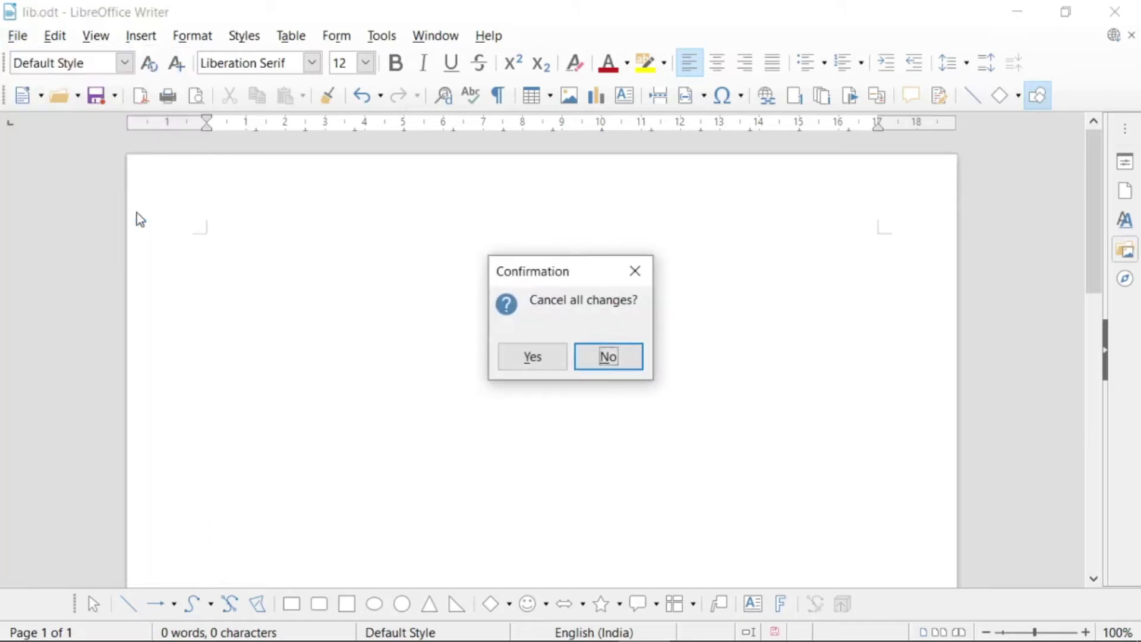
{"action": "left_click", "coordinate": [643, 260]}
{"action": "left_click", "coordinate": [17, 36]}
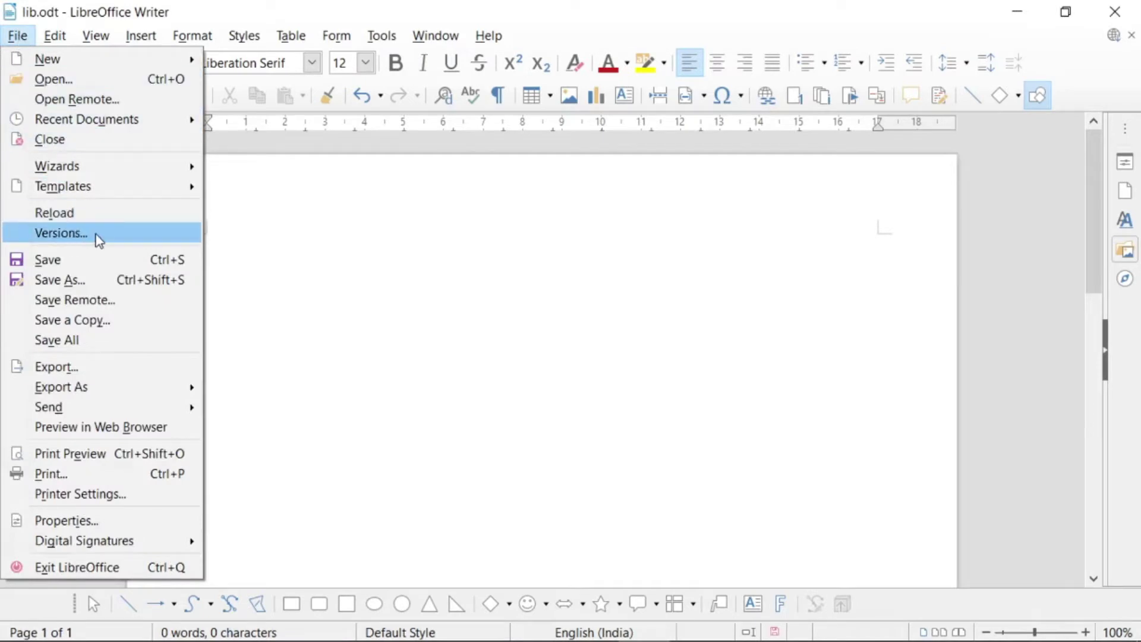
Step: Delete the 10:20 'gfgd' and 10:16 'fgg' saved versions in the Versions dialog
{"action": "left_click", "coordinate": [95, 234]}
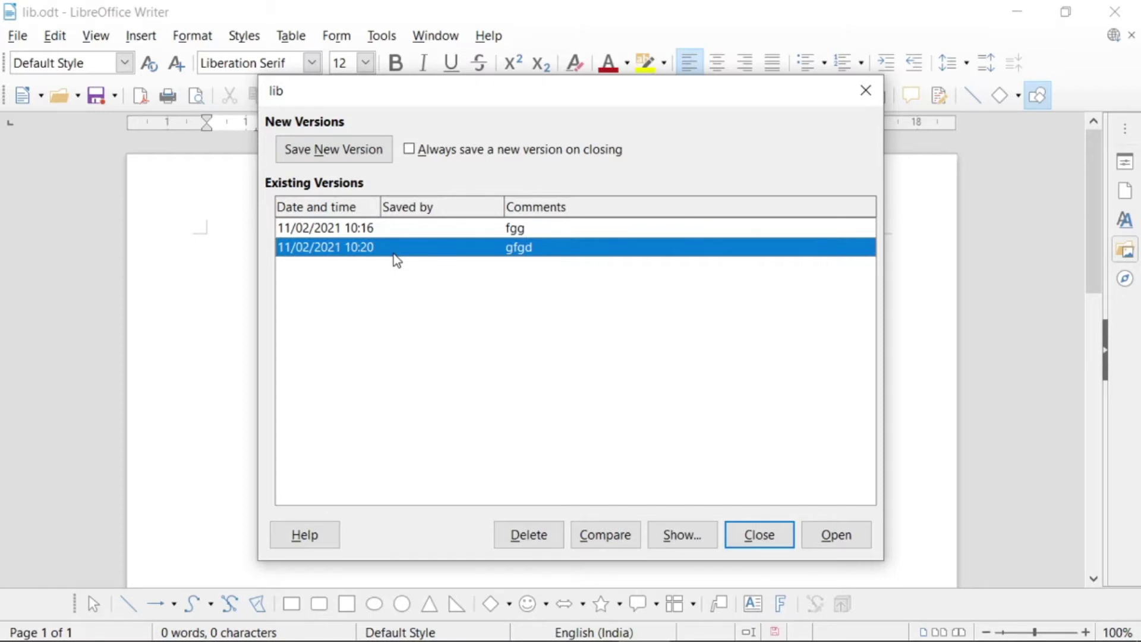
{"action": "left_click", "coordinate": [523, 537]}
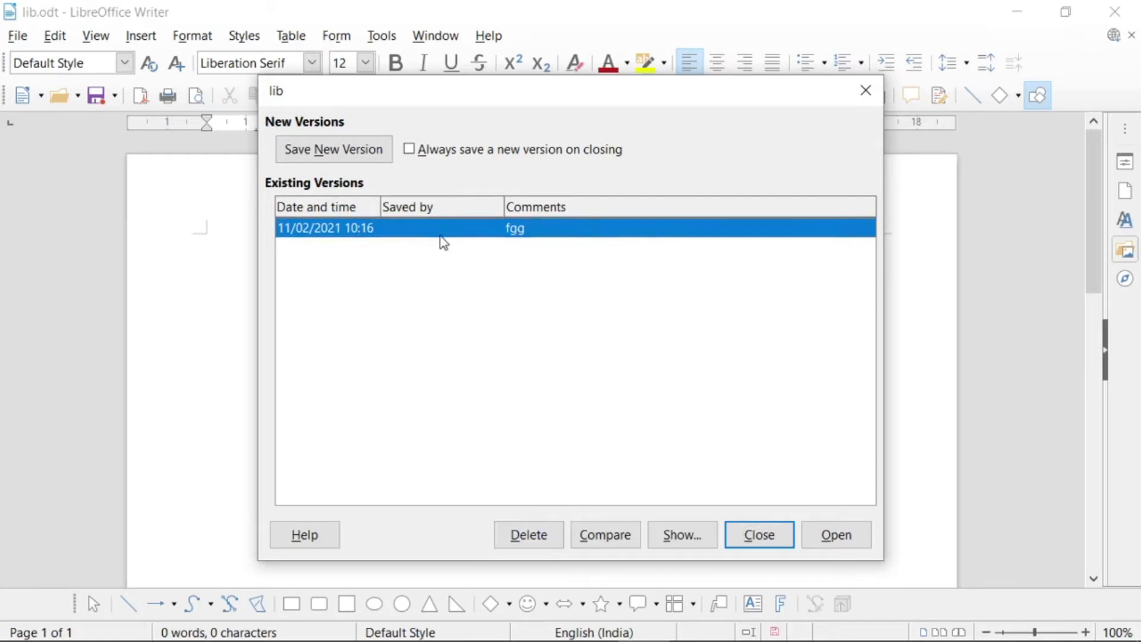
{"action": "left_click", "coordinate": [533, 534]}
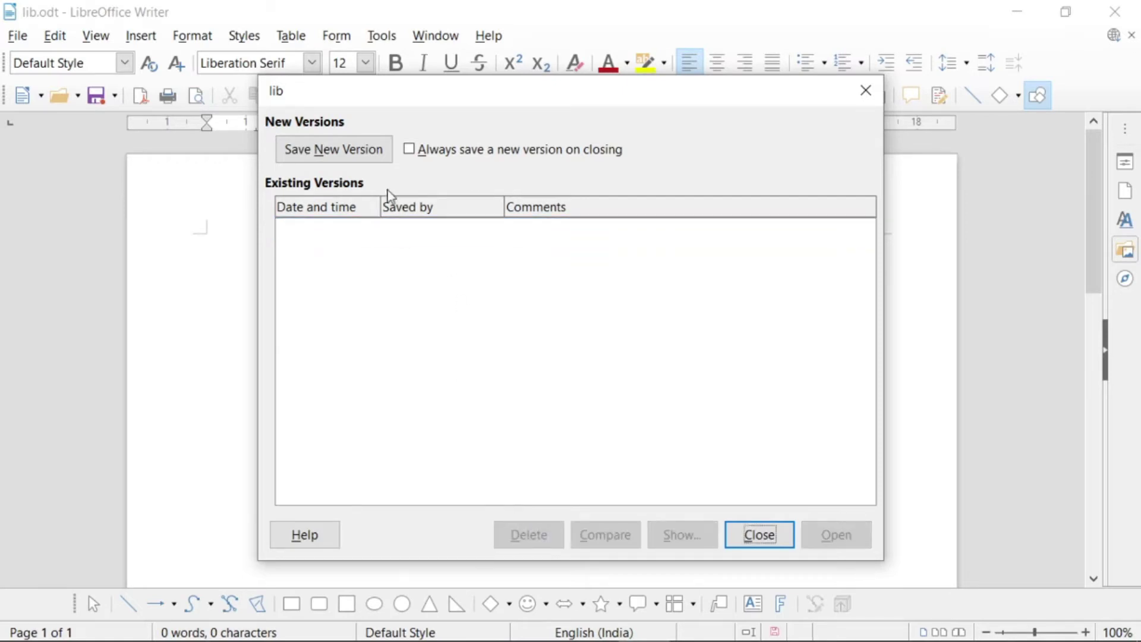
Step: Save a new version of lib with the comment 'ggd', then close the Versions dialog
{"action": "left_click", "coordinate": [351, 156]}
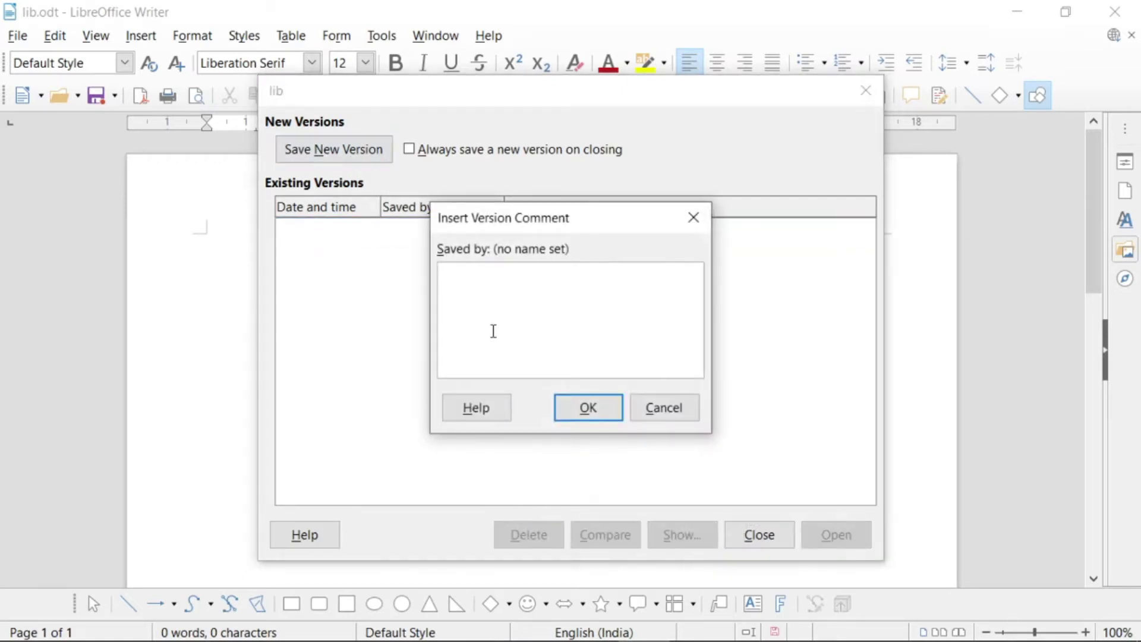
{"action": "type", "text": "ggd"}
{"action": "left_click", "coordinate": [605, 404]}
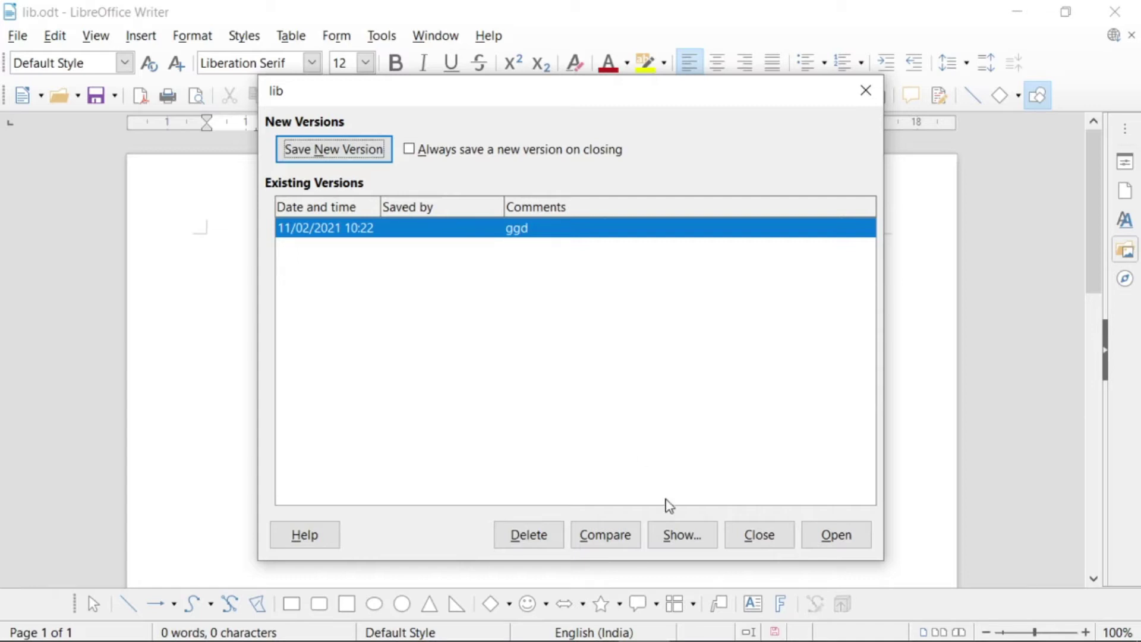
{"action": "left_click", "coordinate": [871, 90]}
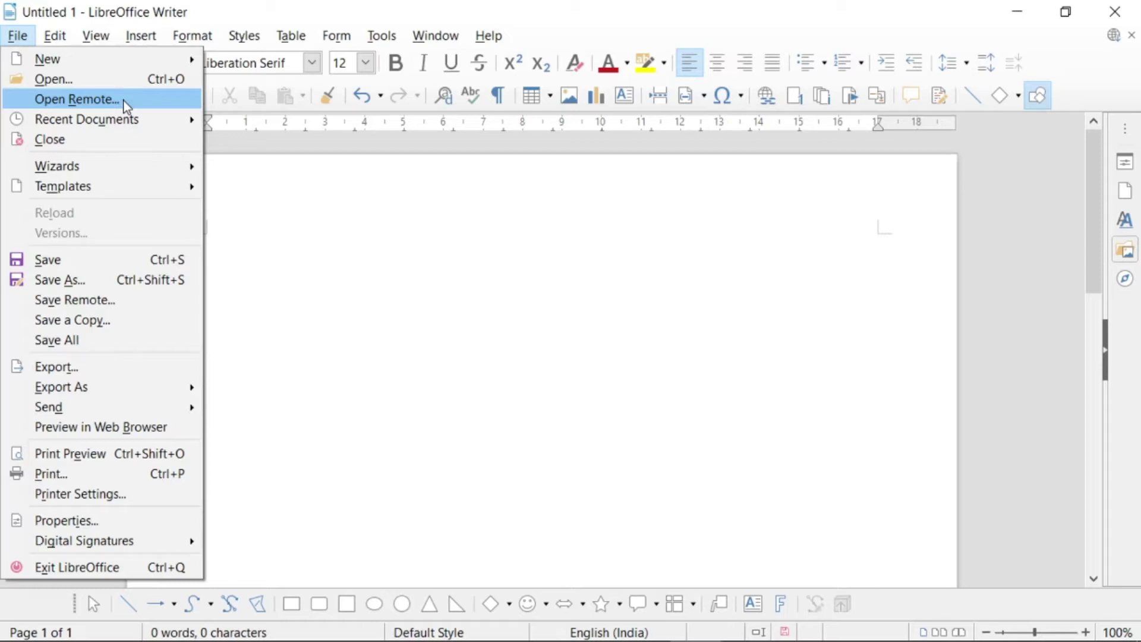
{"action": "left_click", "coordinate": [125, 307]}
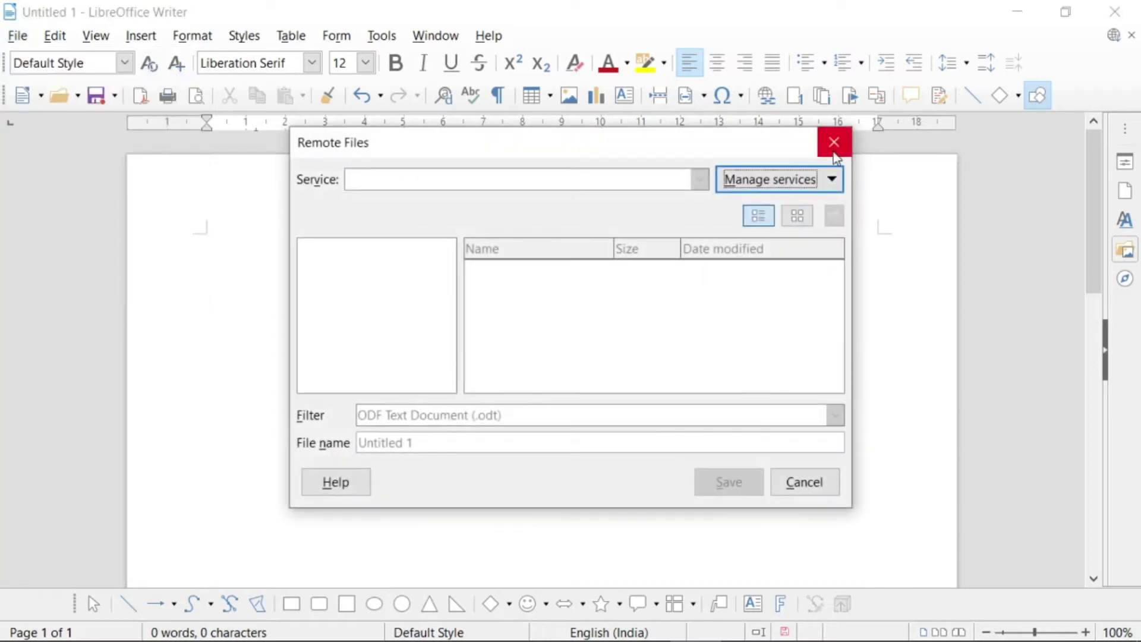
{"action": "left_click", "coordinate": [835, 180]}
{"action": "left_click", "coordinate": [822, 207]}
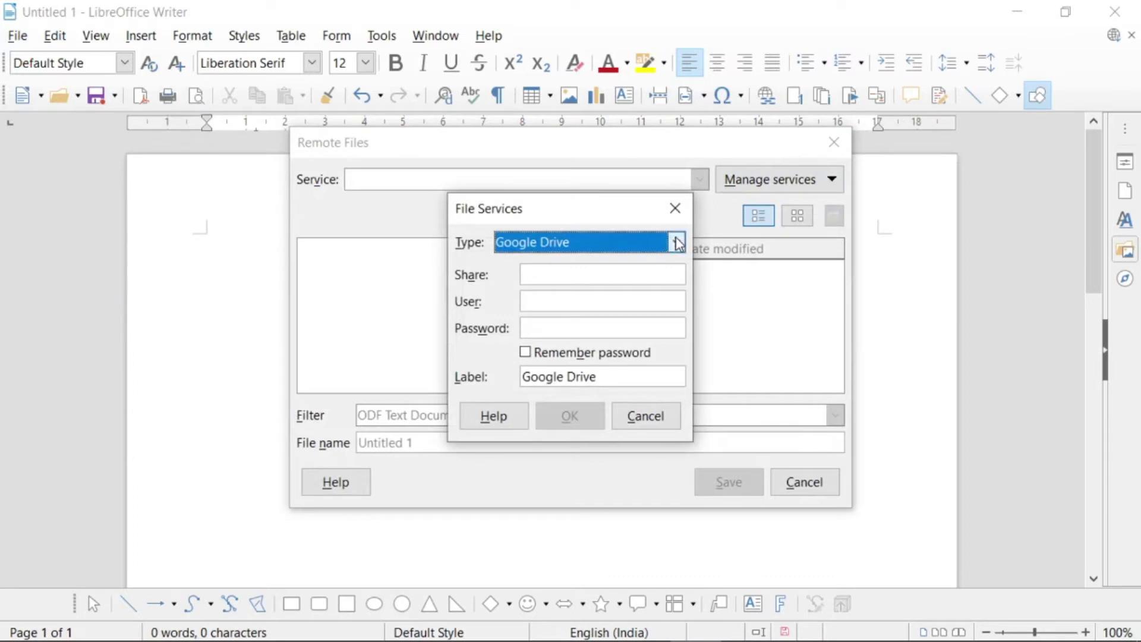
{"action": "left_click", "coordinate": [677, 242]}
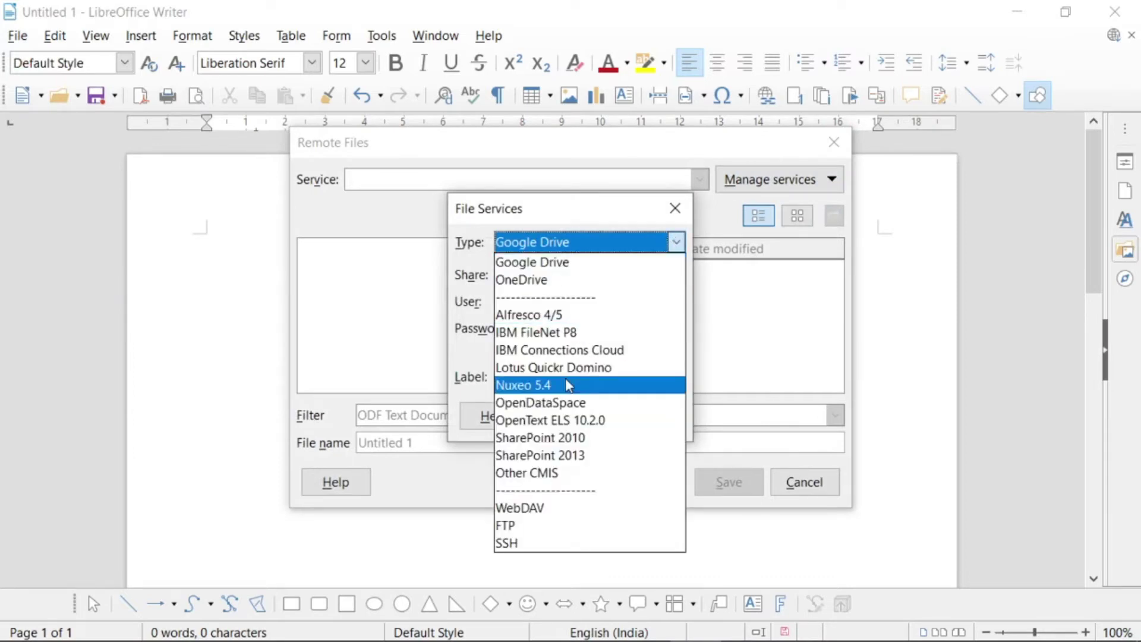
{"action": "left_click", "coordinate": [675, 206]}
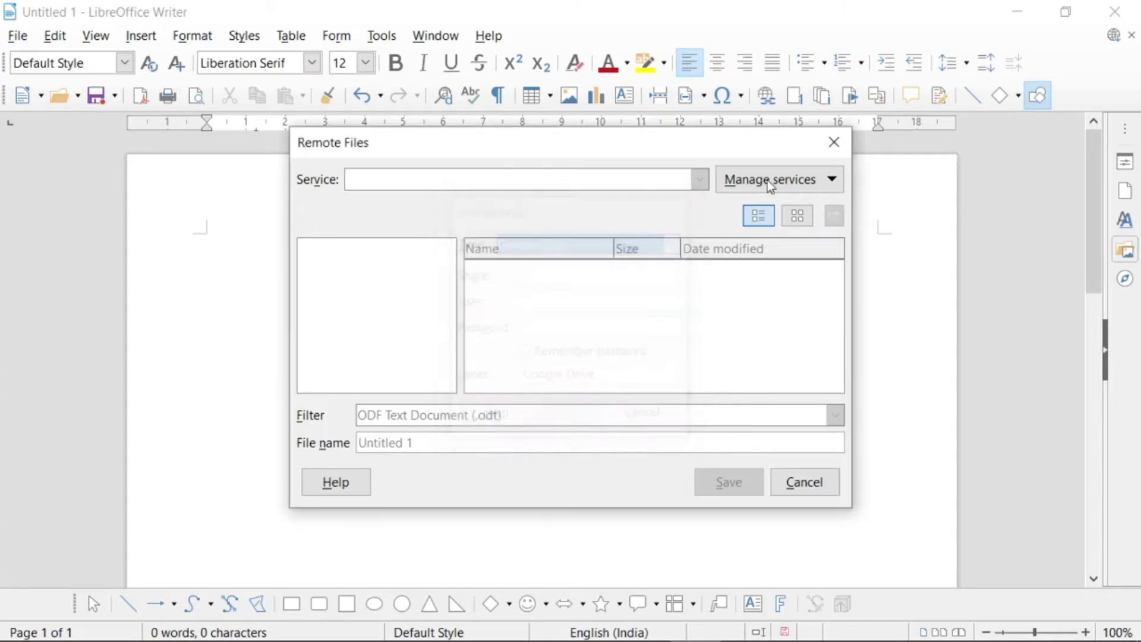
{"action": "left_click", "coordinate": [834, 149]}
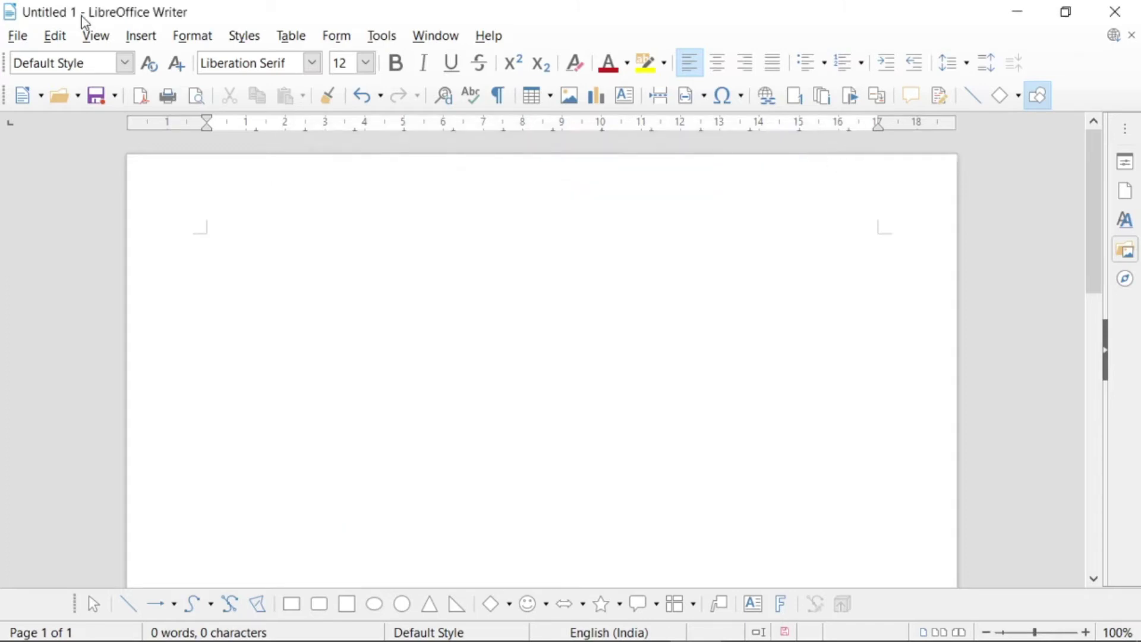
Step: Open the File menu of the Untitled 1 document
{"action": "left_click", "coordinate": [17, 39]}
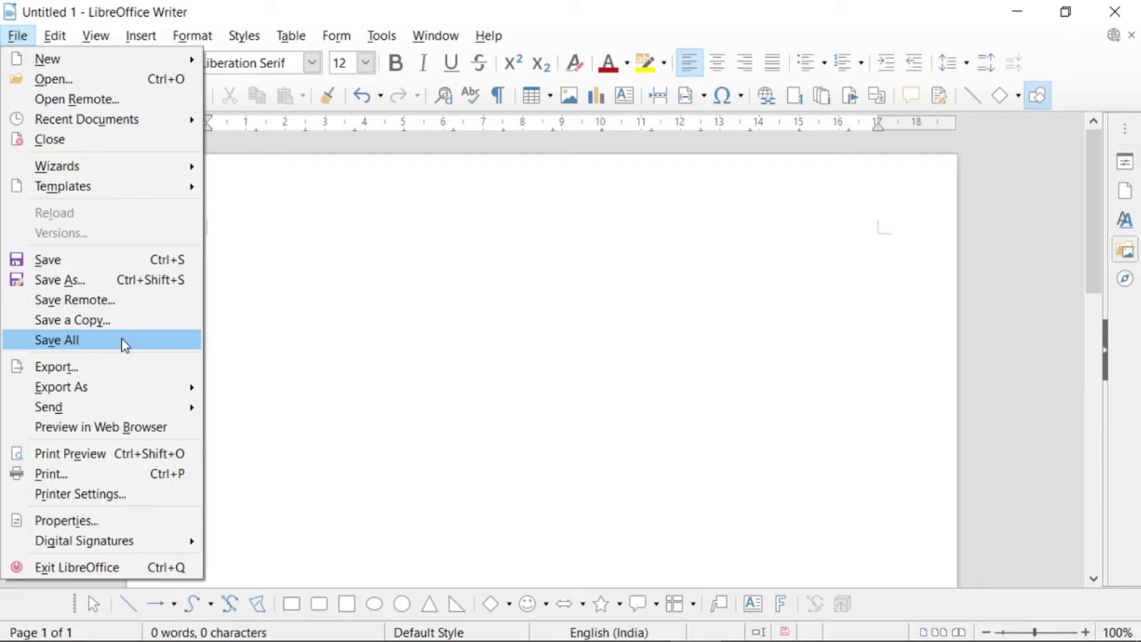
Step: Open Export, review the file types keeping EPUB, and cancel without saving a file
{"action": "left_click", "coordinate": [158, 367]}
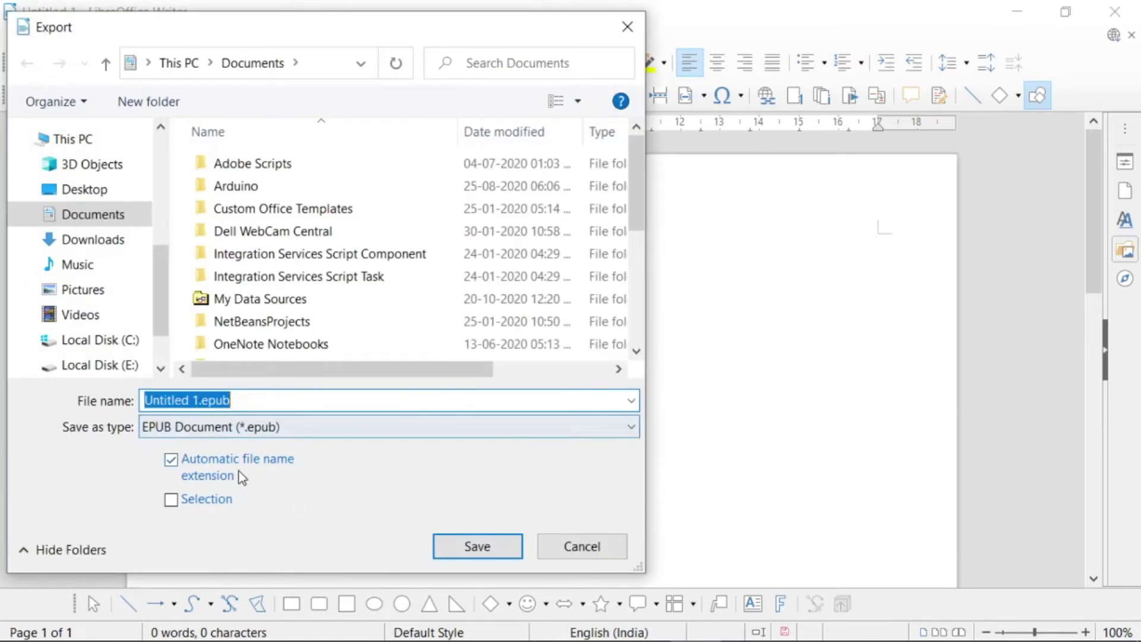
{"action": "left_click", "coordinate": [633, 430]}
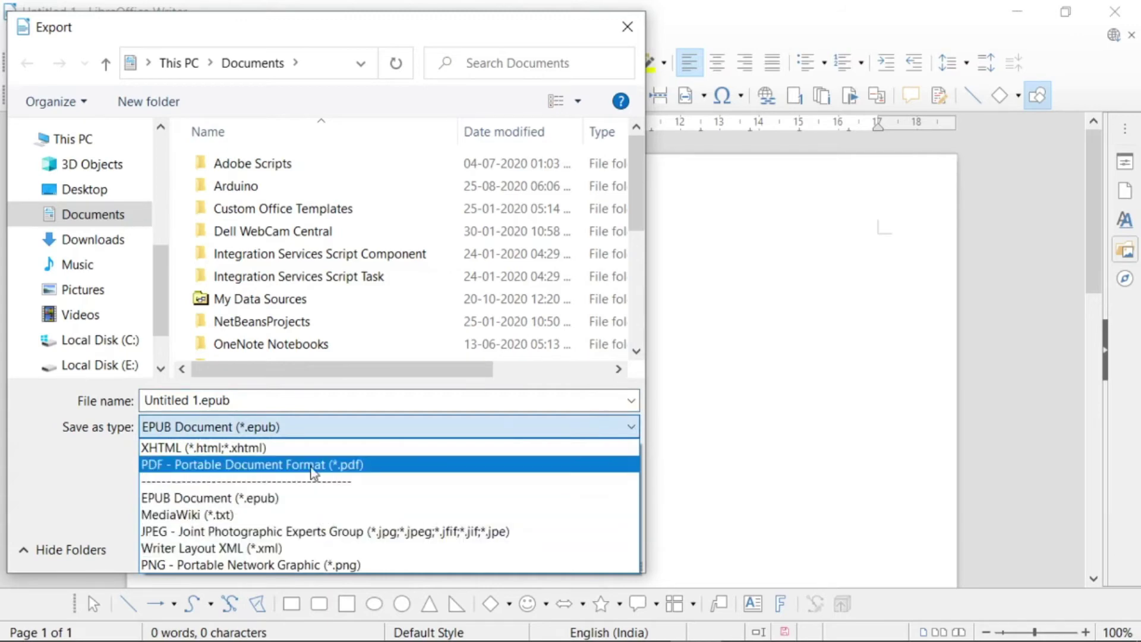
{"action": "left_click", "coordinate": [711, 416]}
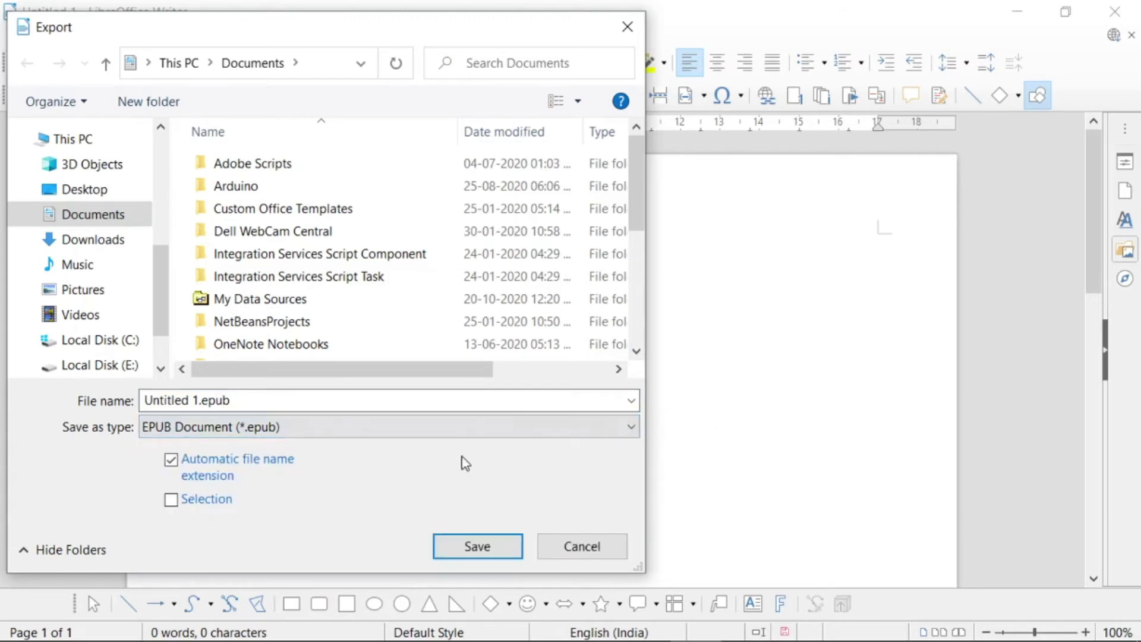
{"action": "left_click", "coordinate": [588, 554]}
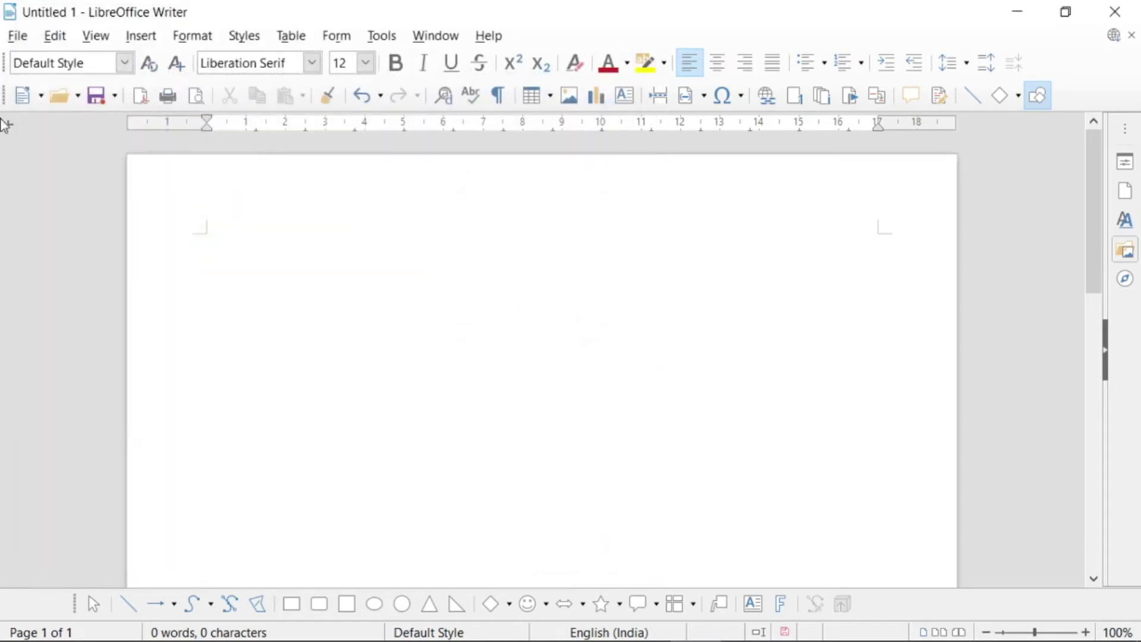
Step: View the Export As options, dismiss them without choosing one, and reopen the File menu
{"action": "left_click", "coordinate": [18, 40]}
{"action": "mouse_move", "coordinate": [61, 387]}
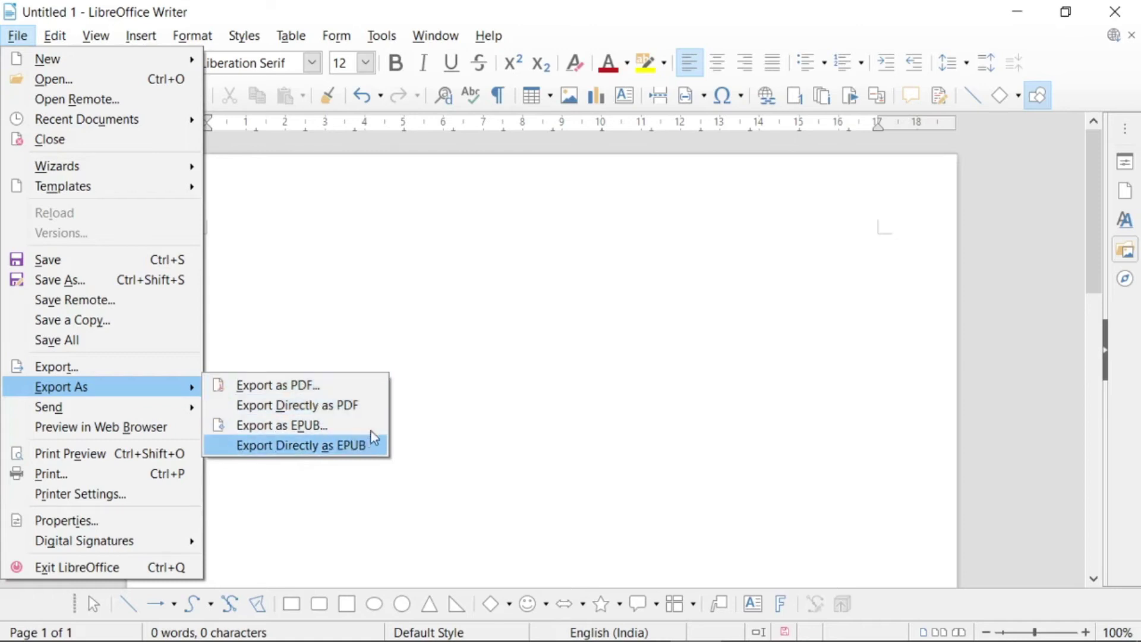
{"action": "left_click", "coordinate": [498, 368]}
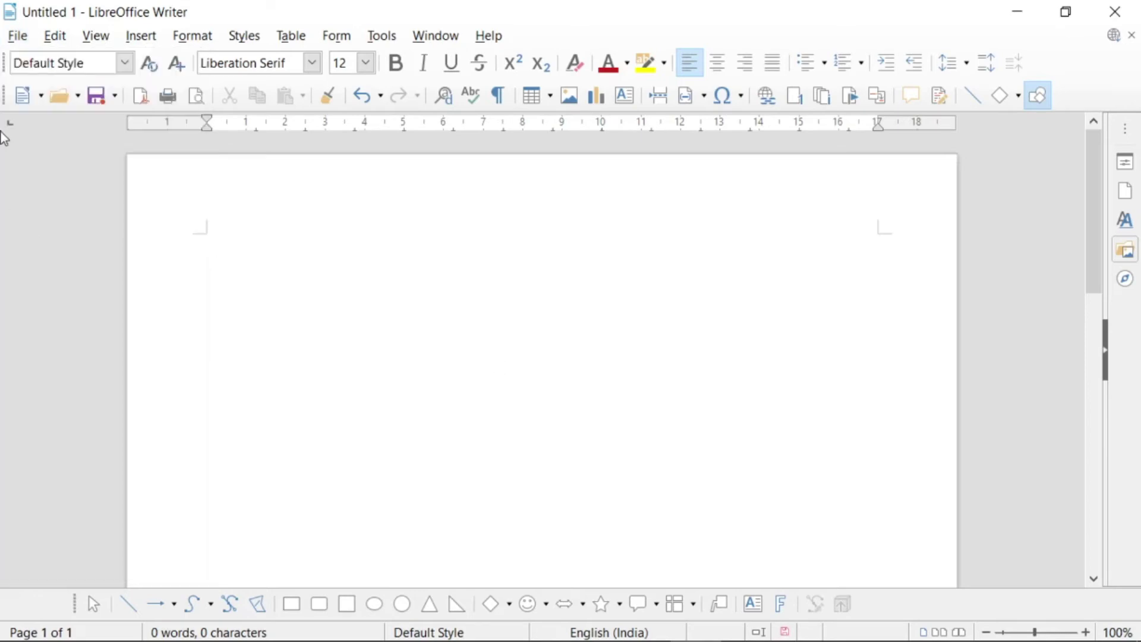
{"action": "left_click", "coordinate": [24, 39]}
{"action": "mouse_move", "coordinate": [49, 406]}
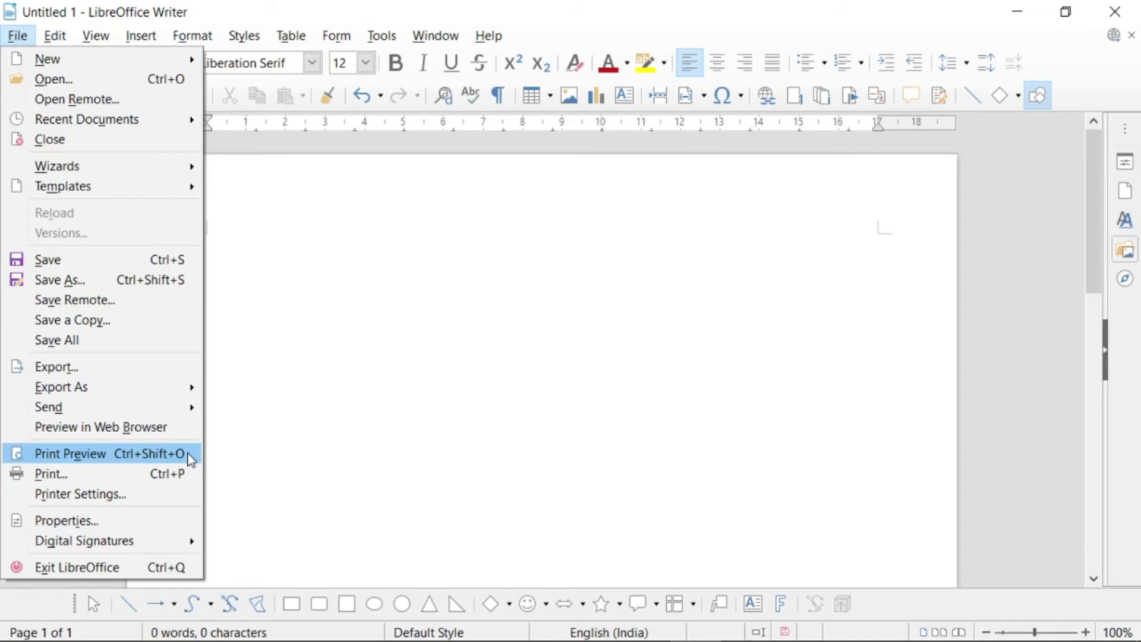
{"action": "left_click", "coordinate": [195, 460]}
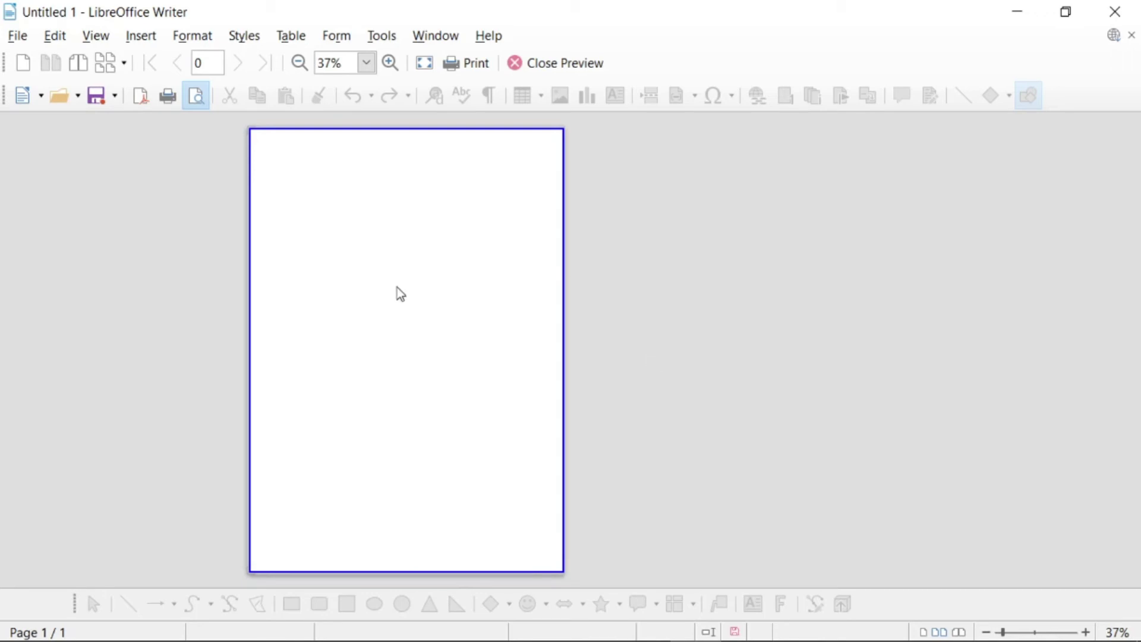
{"action": "key", "text": "Escape"}
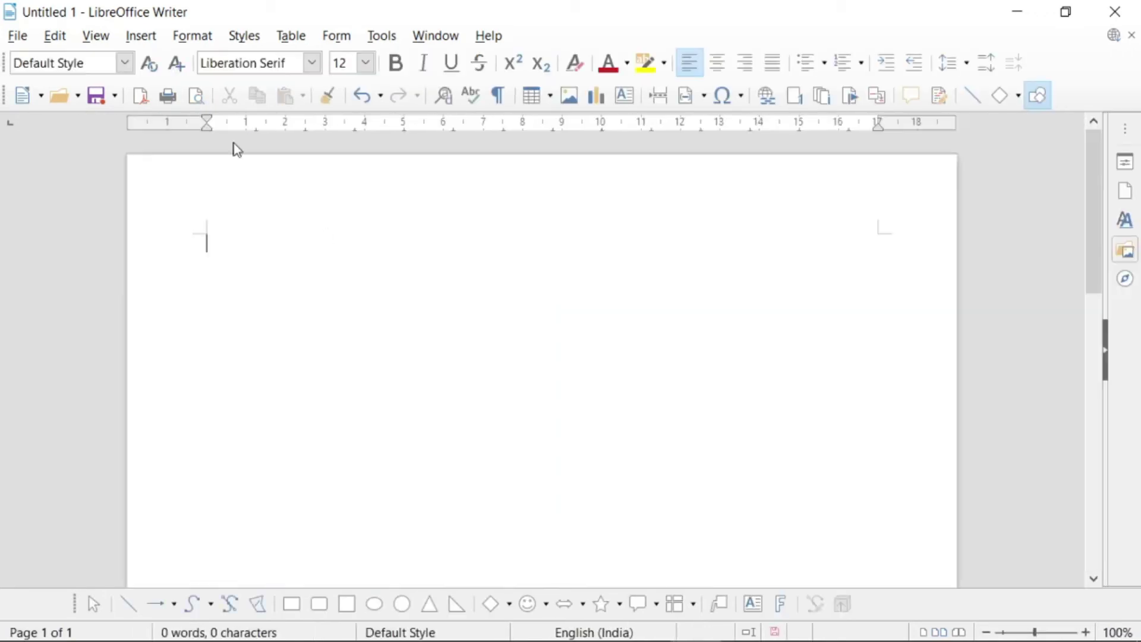
{"action": "left_click", "coordinate": [19, 37]}
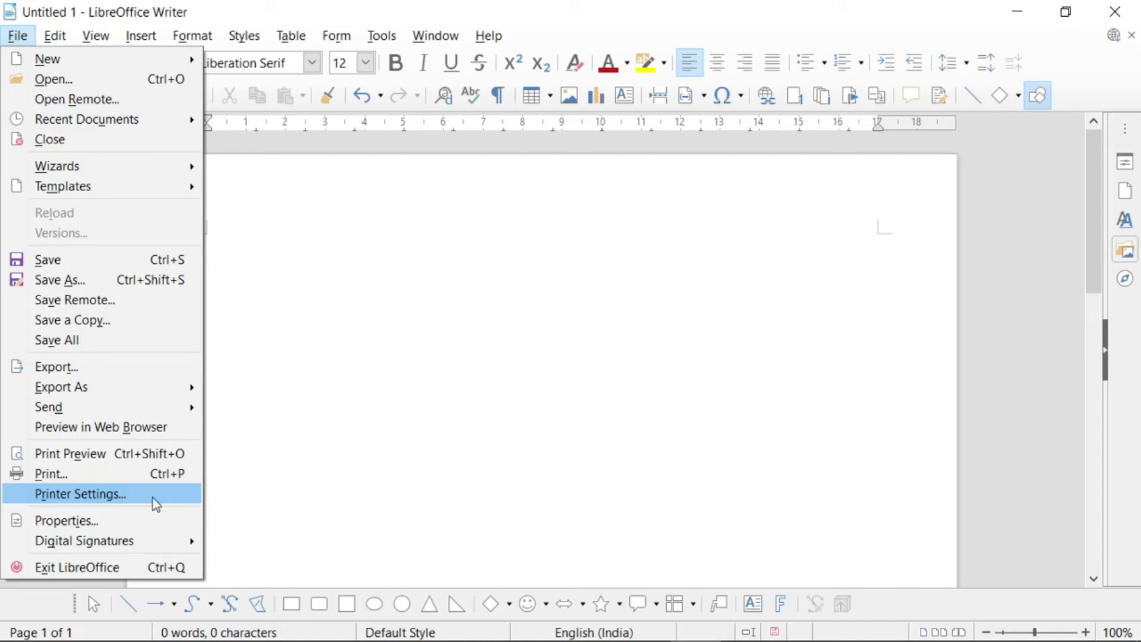
{"action": "left_click", "coordinate": [127, 523]}
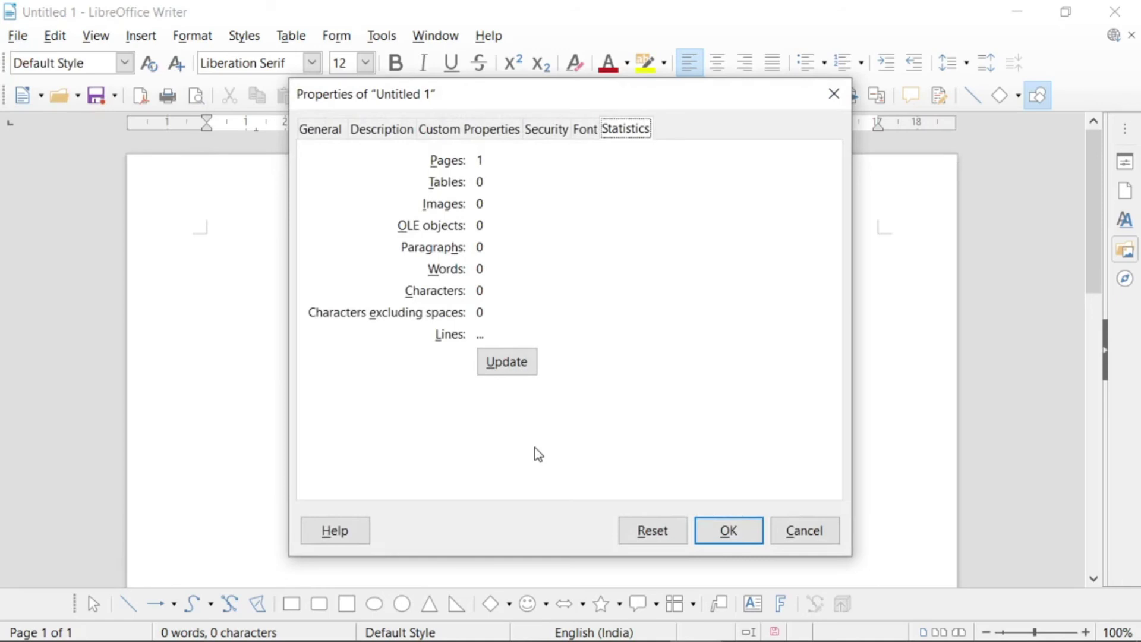
{"action": "left_click", "coordinate": [321, 130]}
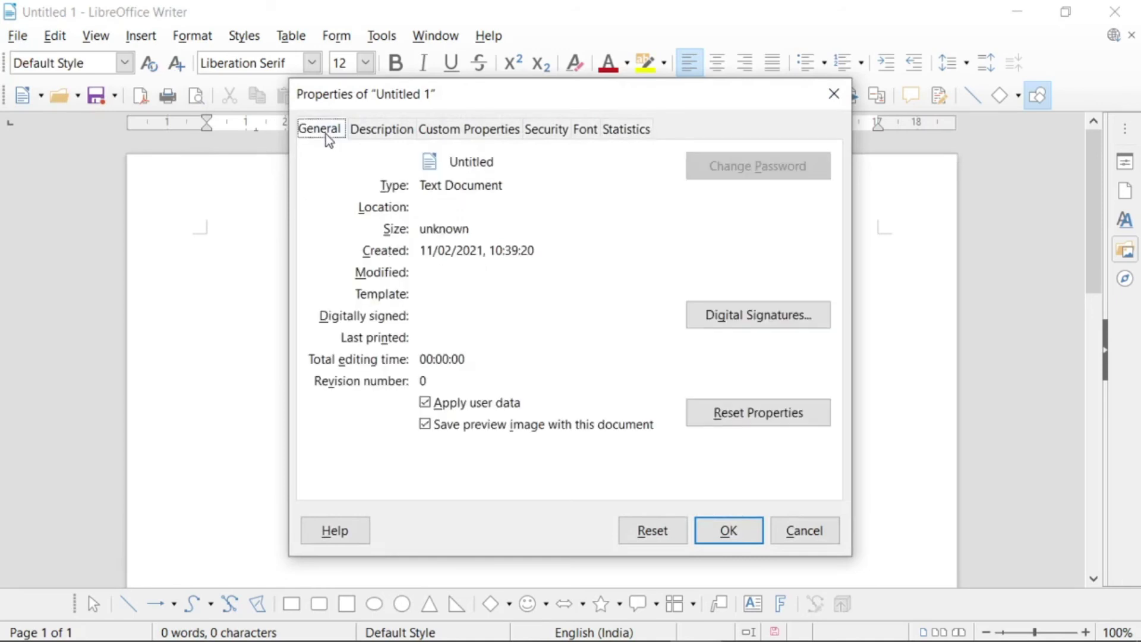
{"action": "left_click", "coordinate": [375, 136]}
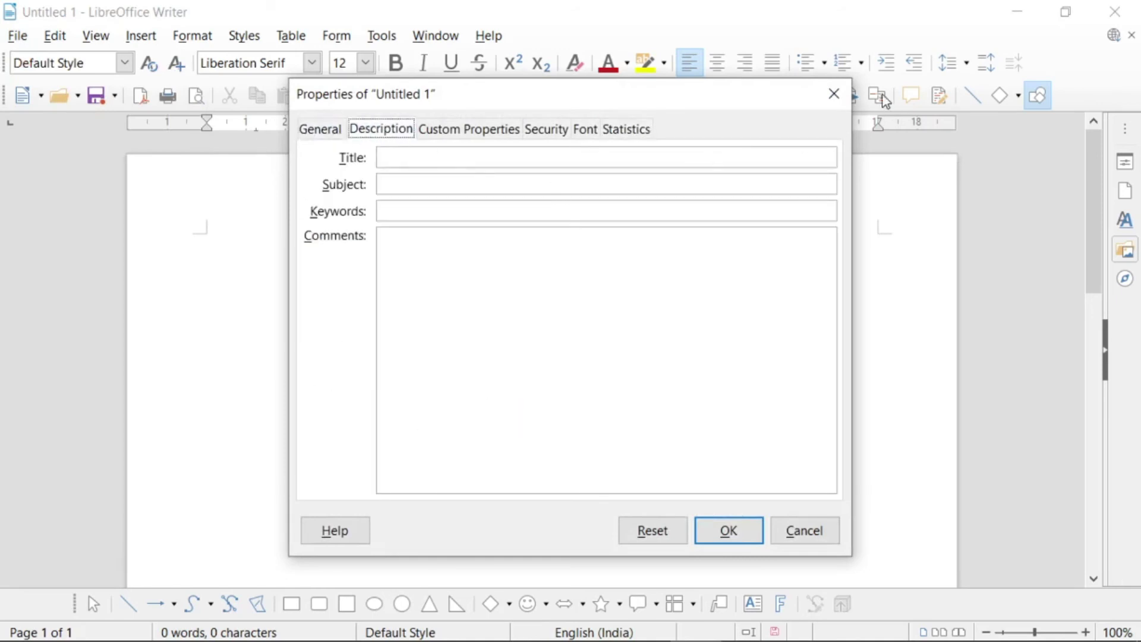
{"action": "left_click", "coordinate": [834, 94]}
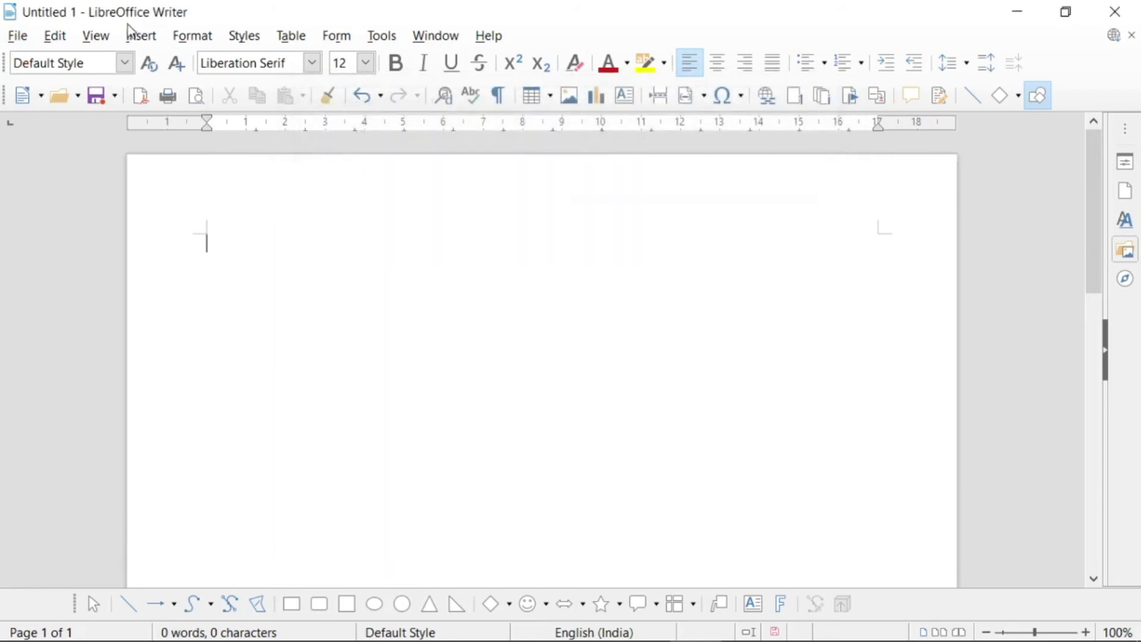
{"action": "left_click", "coordinate": [18, 36]}
{"action": "mouse_move", "coordinate": [84, 540]}
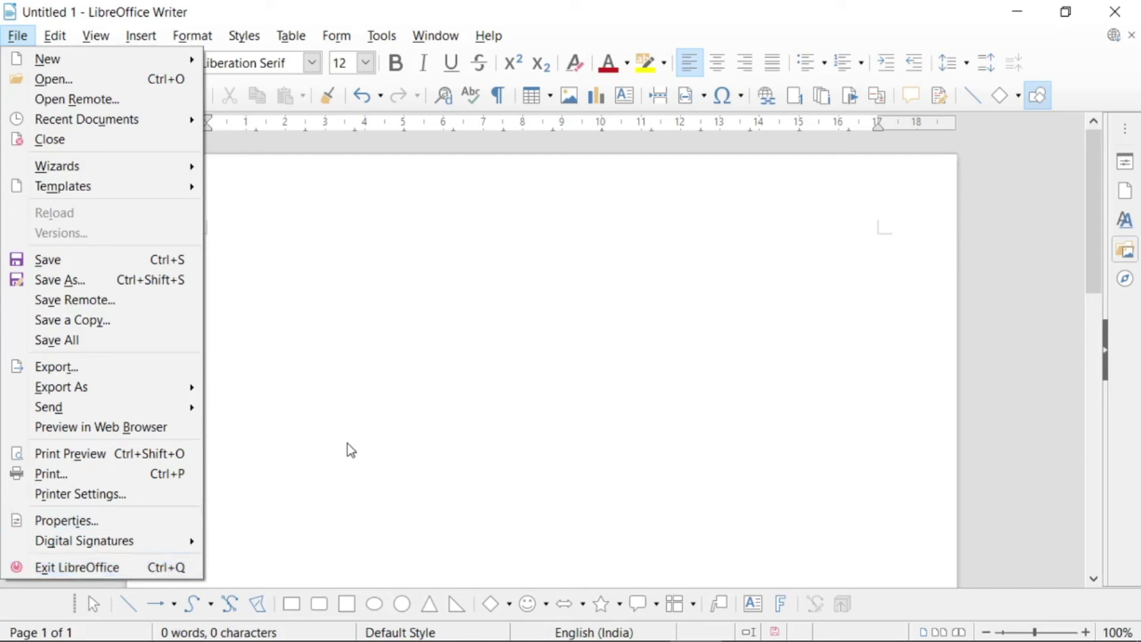
Step: Dismiss the File menu and close Untitled 1 with Ctrl+W, choosing Don't Save
{"action": "left_click", "coordinate": [397, 409]}
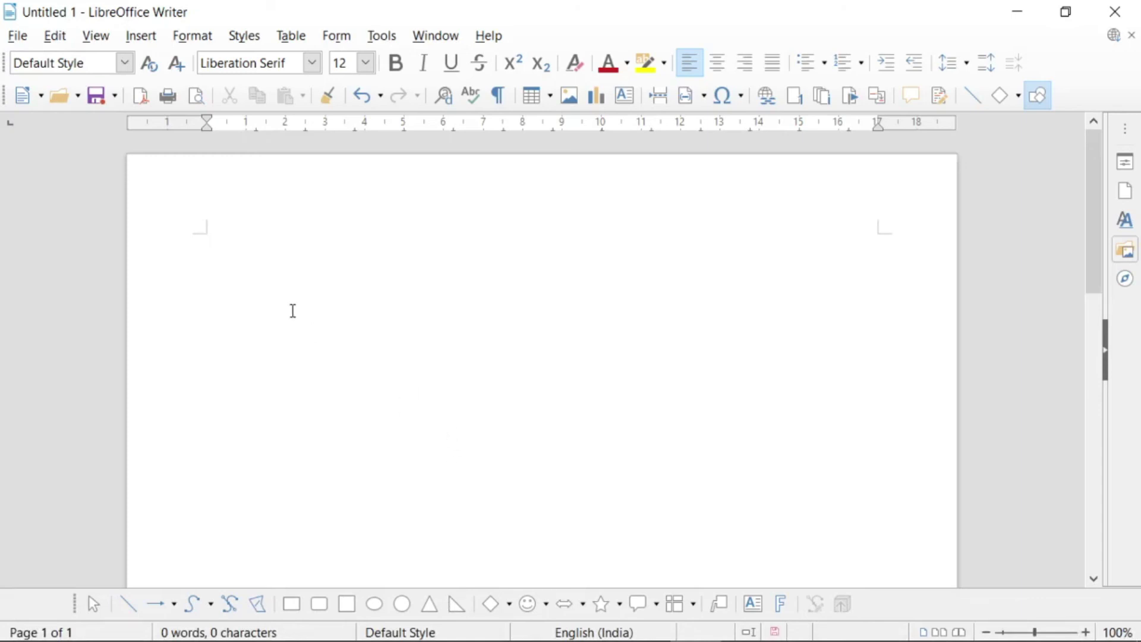
{"action": "key", "text": "ctrl+w"}
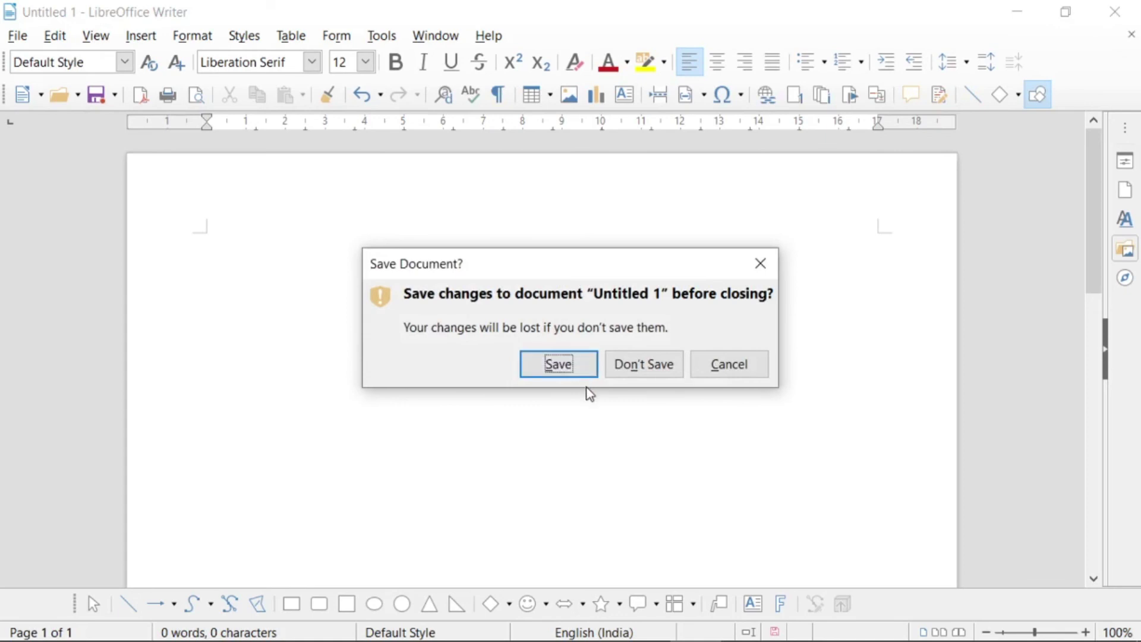
{"action": "left_click", "coordinate": [632, 371]}
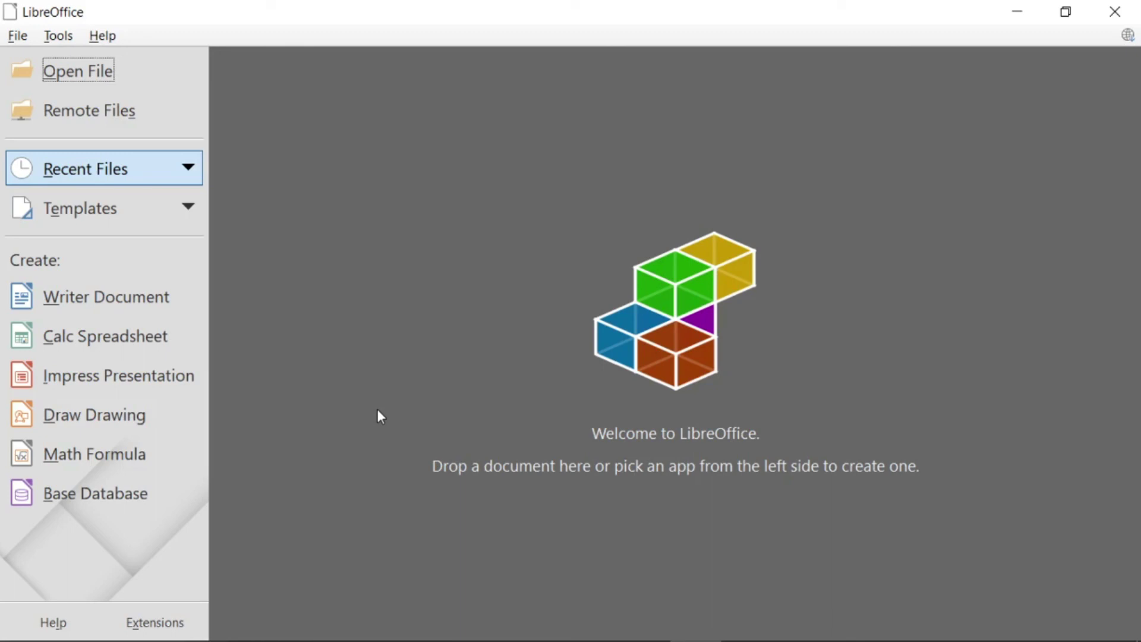
Step: Create a new Writer Document from the Start Center's Create section
{"action": "left_click", "coordinate": [167, 305]}
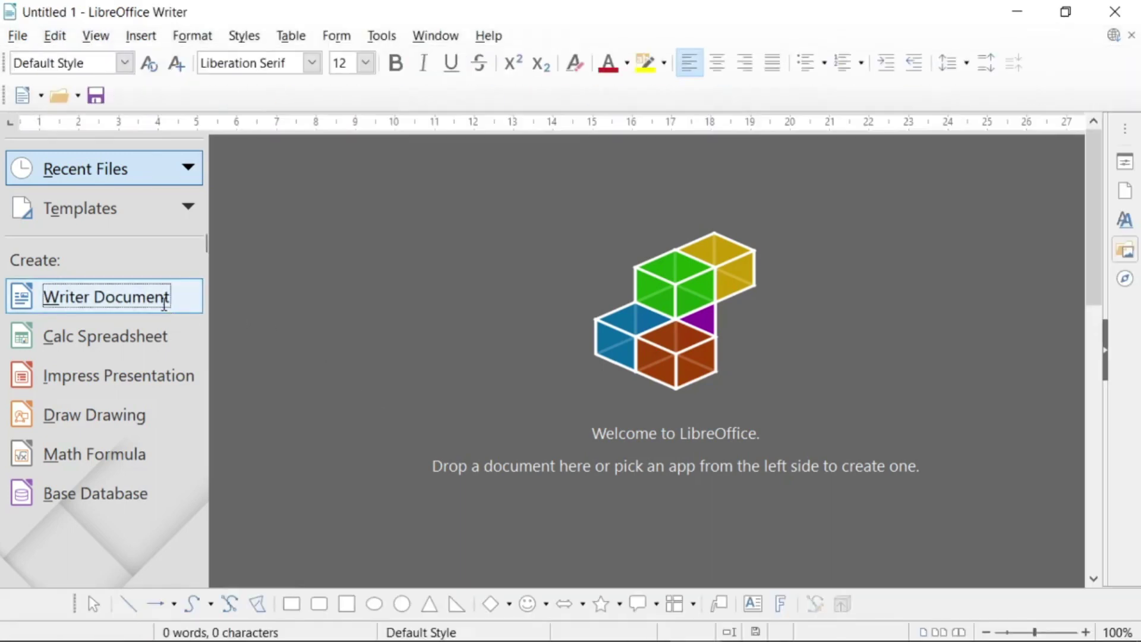